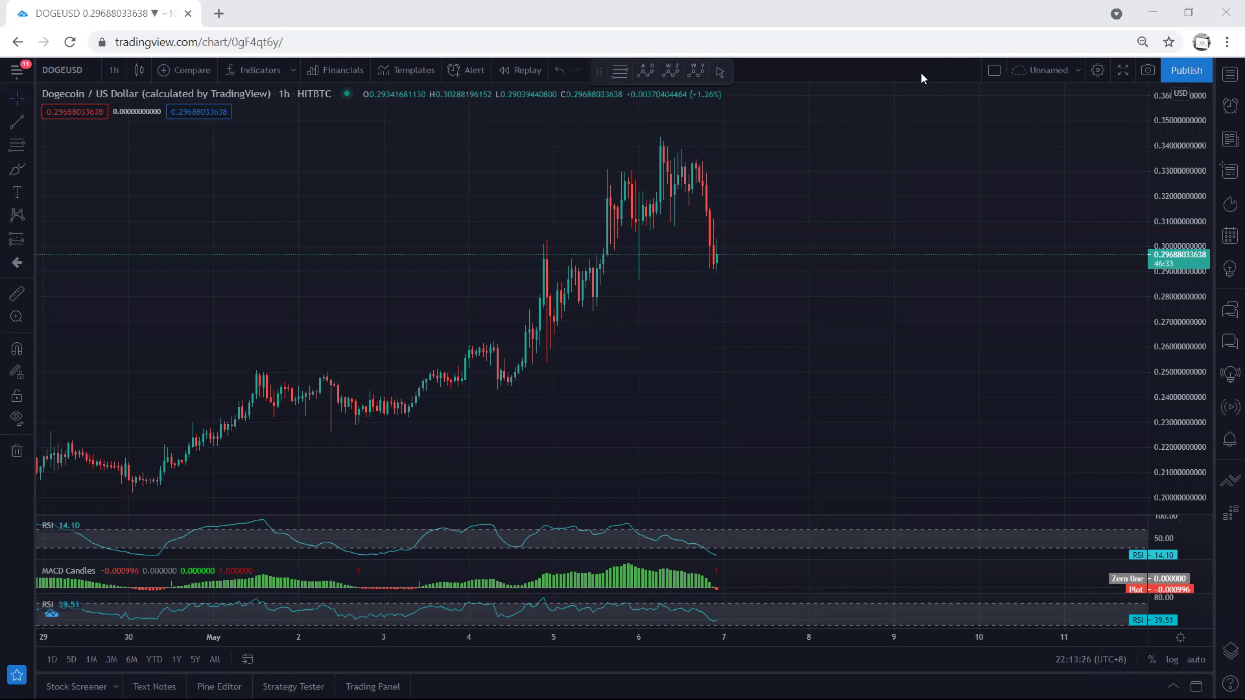
# Mark the swings around the hourly top and circle the last peak near 0.33 with freehand strokes, clearing the ink when done
pyautogui.click(421, 167)
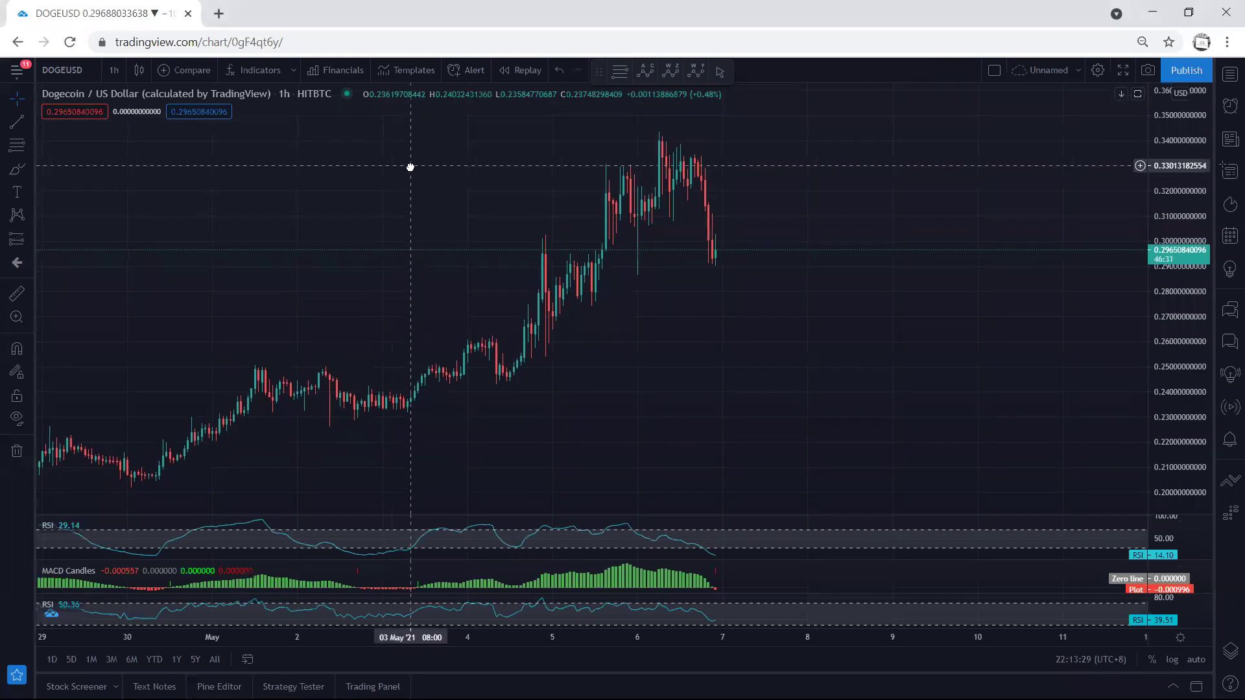
pyautogui.click(485, 81)
pyautogui.click(514, 127)
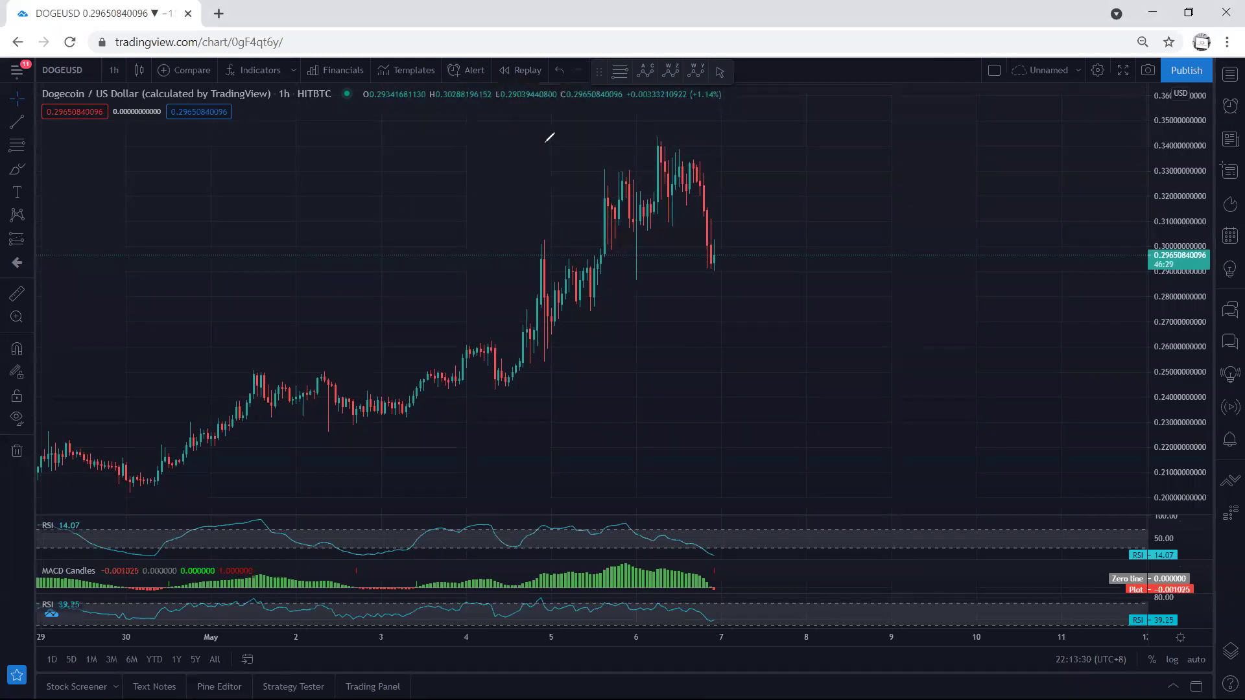
pyautogui.moveTo(669, 179); pyautogui.dragTo(686, 171)
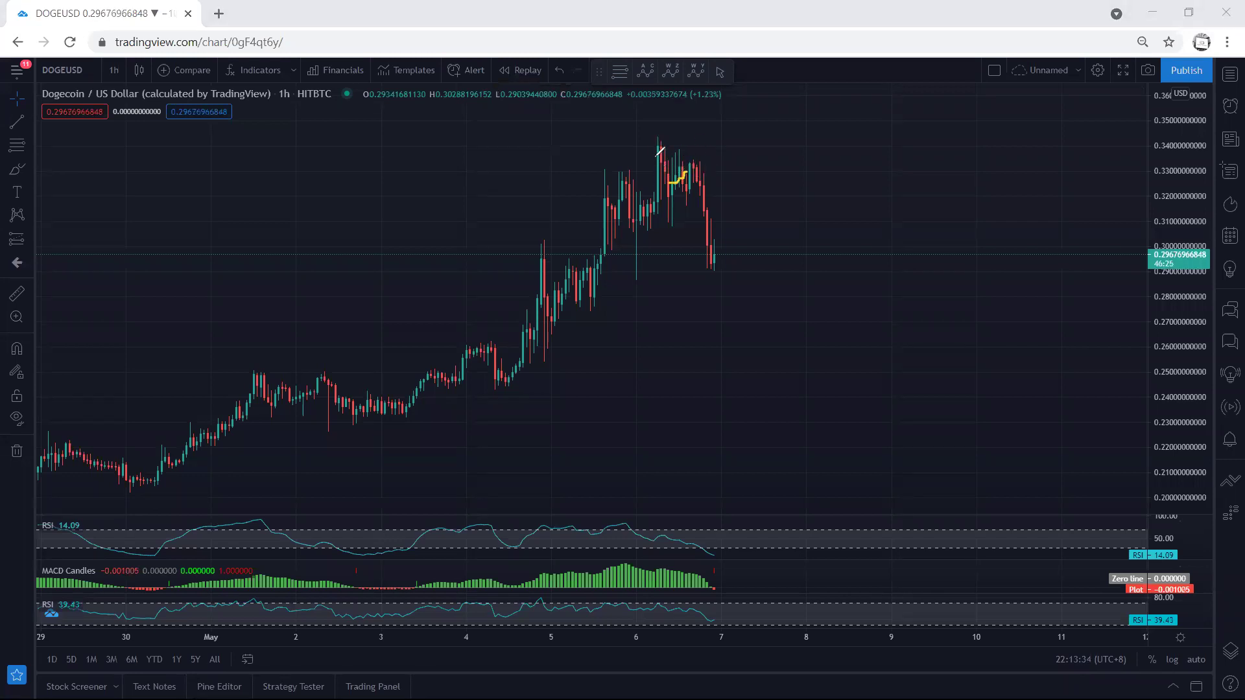
pyautogui.moveTo(652, 148); pyautogui.dragTo(610, 175)
pyautogui.moveTo(639, 227)
pyautogui.mouseDown()
pyautogui.moveTo(665, 214)
pyautogui.moveTo(716, 144)
pyautogui.moveTo(686, 137)
pyautogui.moveTo(689, 155)
pyautogui.mouseUp()
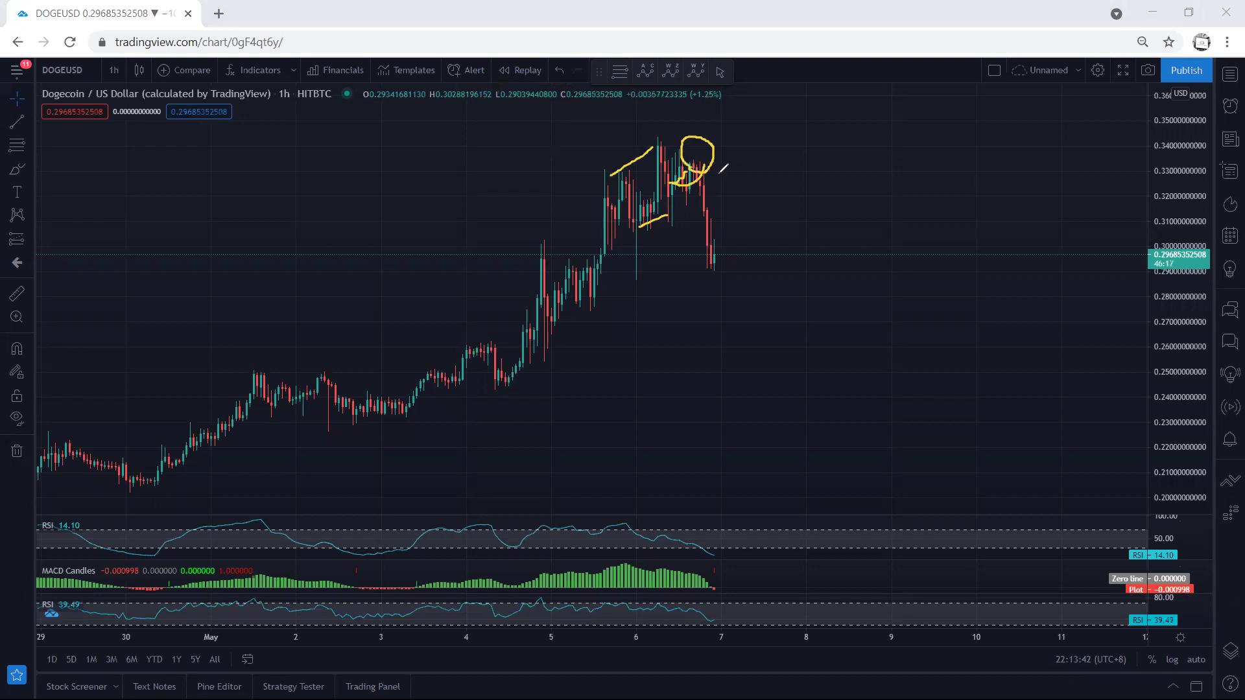
pyautogui.press('e')
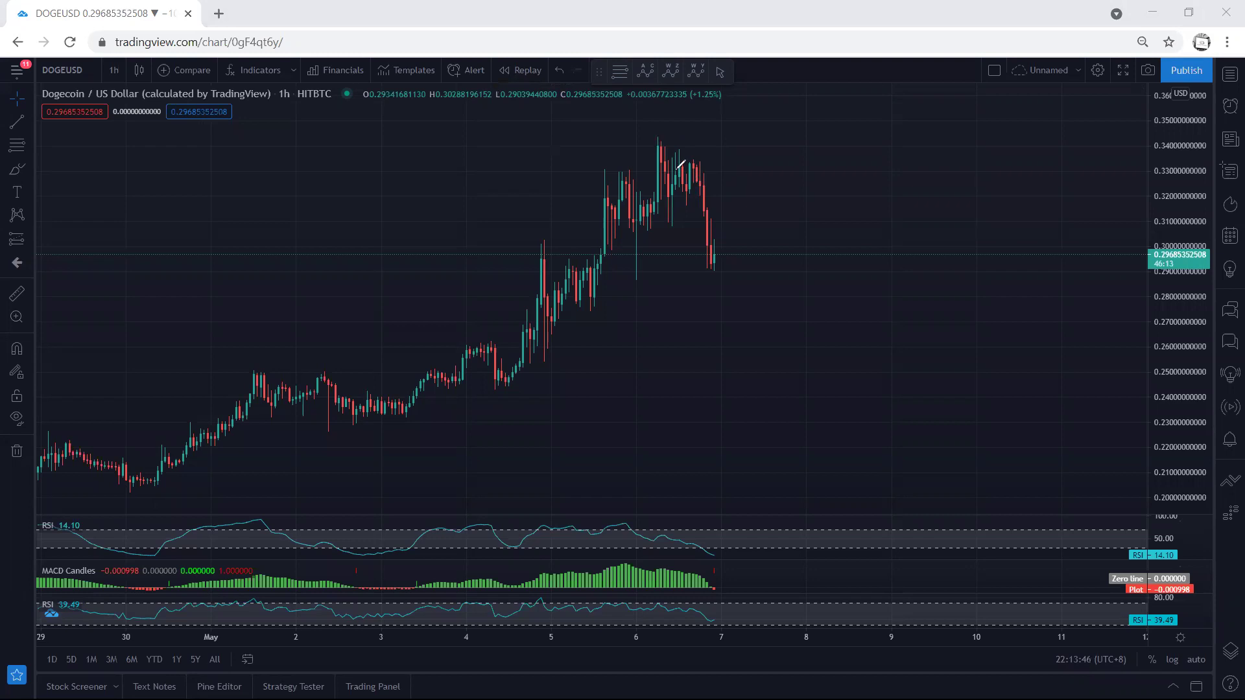
# Draw a freehand resistance line just above the hourly high and circle the latest drop from about 0.33 to 0.29
pyautogui.moveTo(635, 131); pyautogui.dragTo(696, 134)
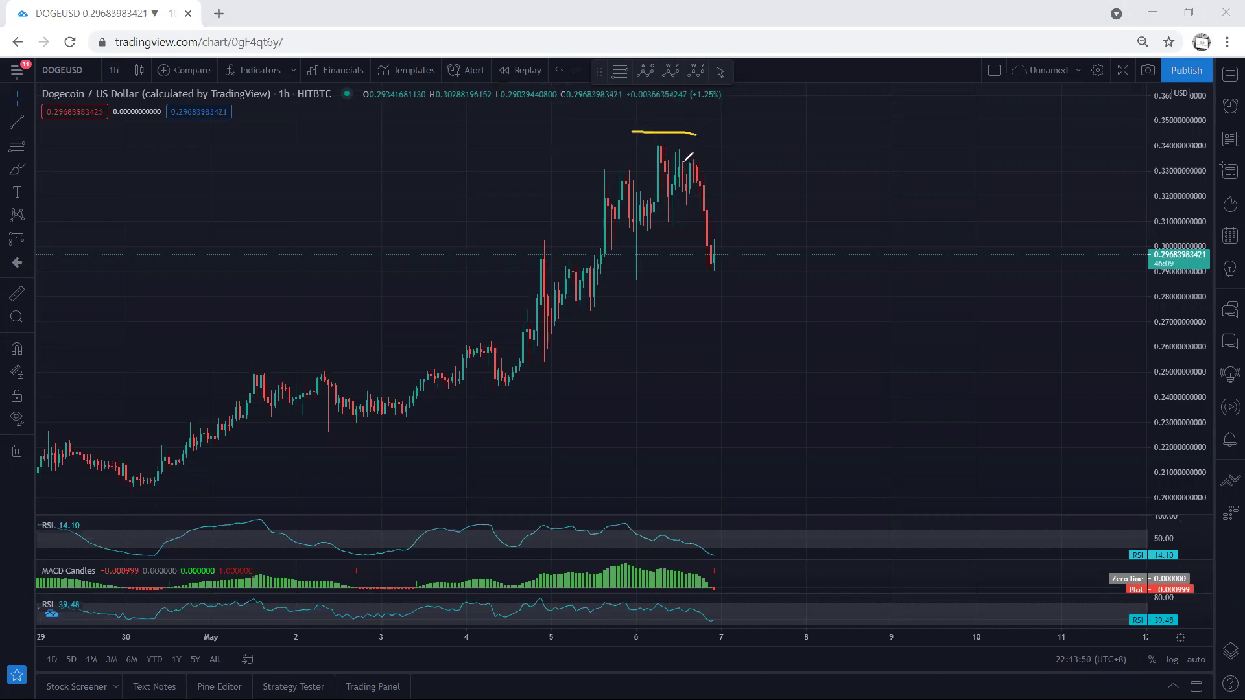
pyautogui.moveTo(626, 134)
pyautogui.mouseDown()
pyautogui.moveTo(767, 186)
pyautogui.moveTo(636, 258)
pyautogui.moveTo(577, 146)
pyautogui.moveTo(626, 135)
pyautogui.mouseUp()
pyautogui.moveTo(689, 172)
pyautogui.mouseDown()
pyautogui.moveTo(726, 203)
pyautogui.moveTo(732, 280)
pyautogui.moveTo(681, 207)
pyautogui.moveTo(692, 173)
pyautogui.mouseUp()
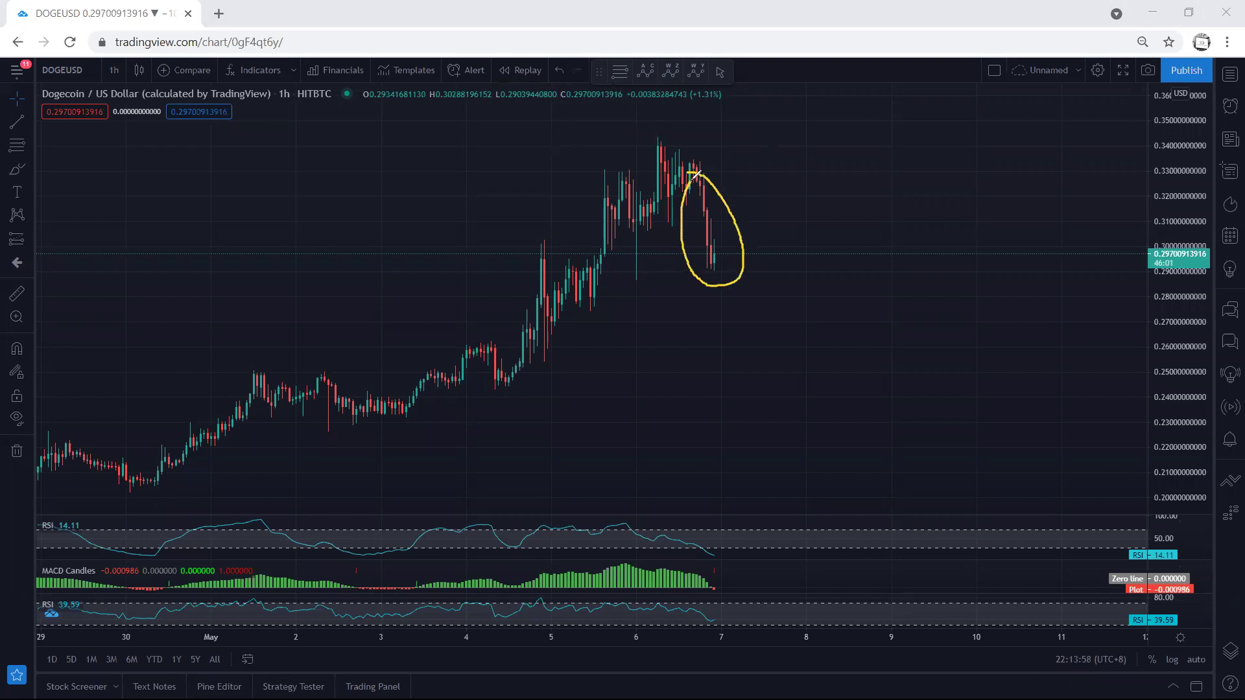
# Sketch a breakout path rising past 0.35 beside a resistance line, clear it, and re-mark the hourly high and latest pullback
pyautogui.moveTo(533, 305)
pyautogui.mouseDown()
pyautogui.moveTo(654, 186)
pyautogui.moveTo(680, 184)
pyautogui.moveTo(712, 154)
pyautogui.moveTo(713, 135)
pyautogui.mouseUp()
pyautogui.moveTo(635, 135)
pyautogui.mouseDown()
pyautogui.moveTo(713, 148)
pyautogui.moveTo(716, 109)
pyautogui.moveTo(733, 117)
pyautogui.mouseUp()
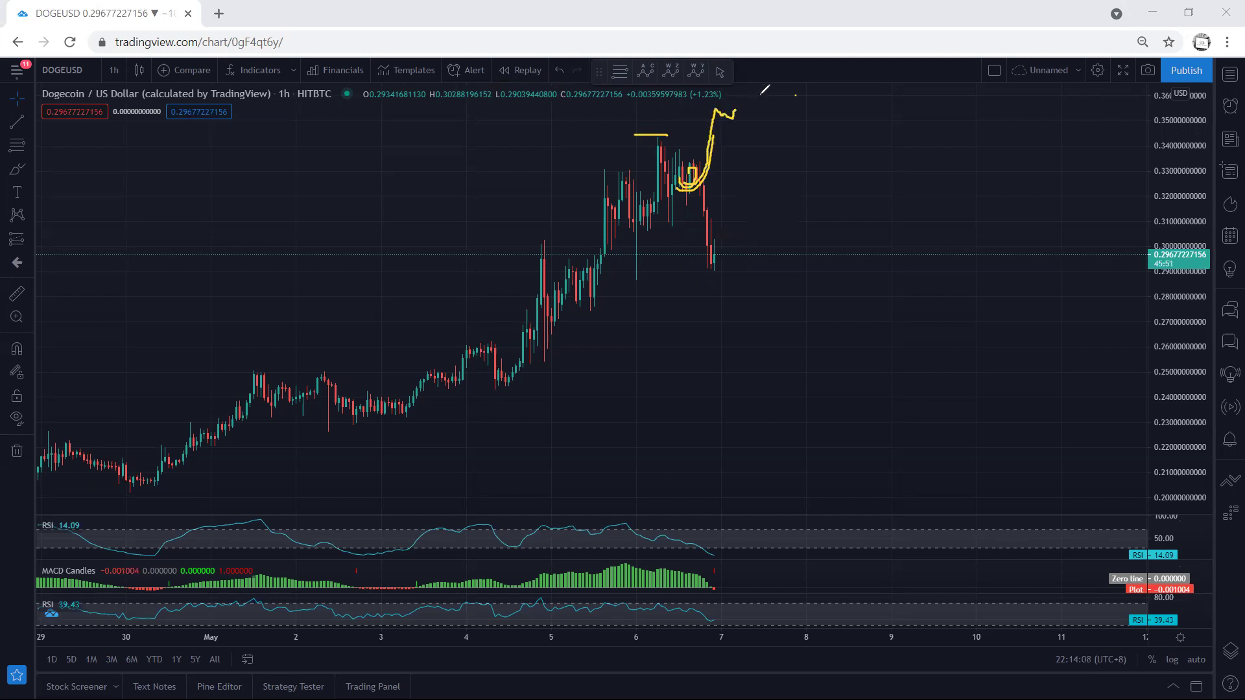
pyautogui.press('e')
pyautogui.moveTo(627, 134); pyautogui.dragTo(716, 139)
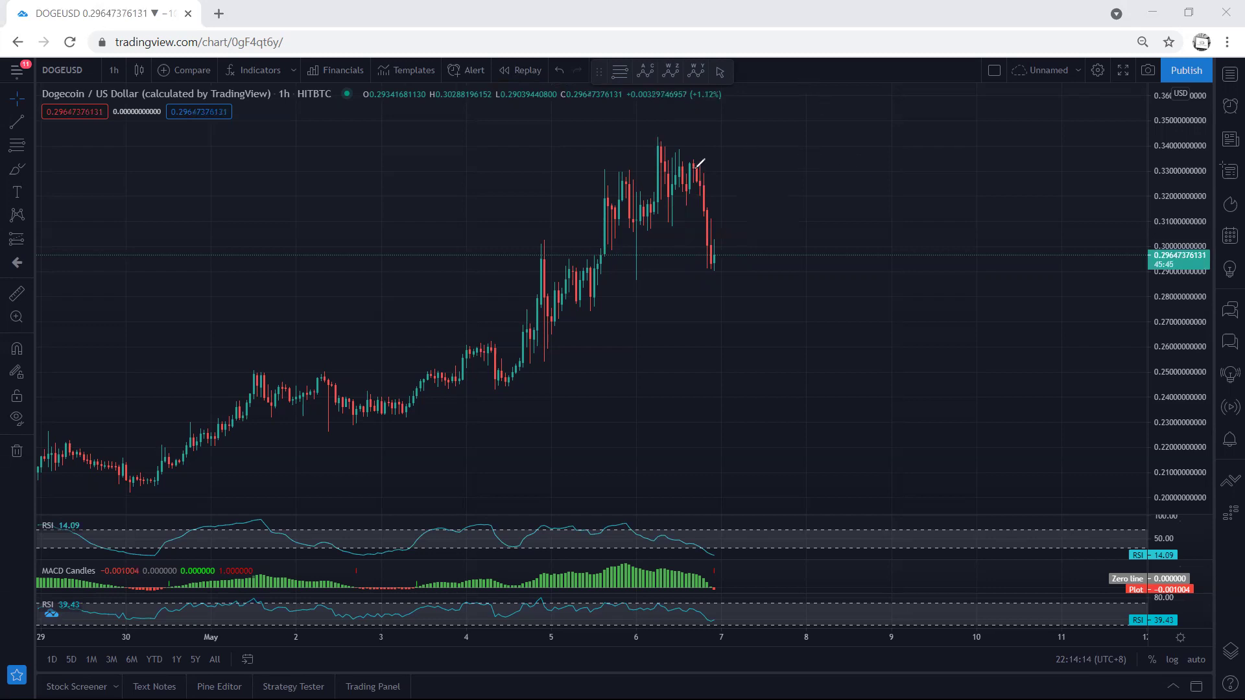
pyautogui.moveTo(692, 175)
pyautogui.mouseDown()
pyautogui.moveTo(678, 266)
pyautogui.moveTo(748, 212)
pyautogui.moveTo(698, 174)
pyautogui.mouseUp()
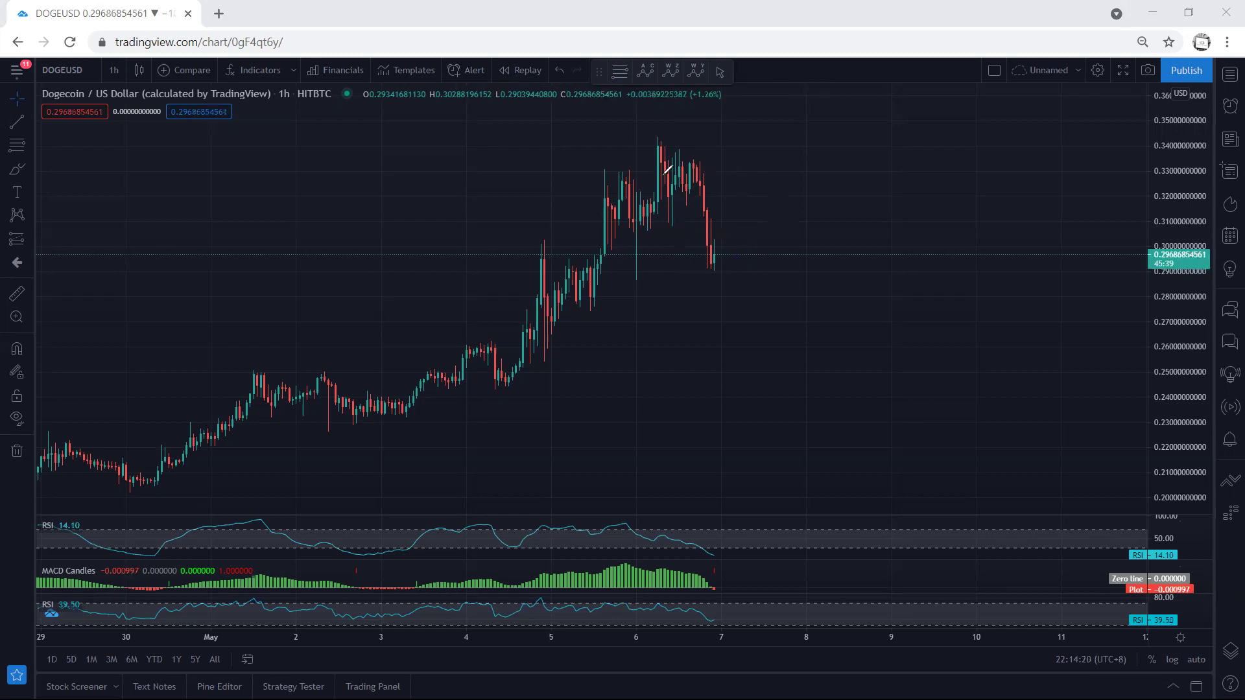
# Switch the chart to the 1-day interval and temporarily mark the mid-April peak and the latest high with freehand strokes
pyautogui.click(118, 66)
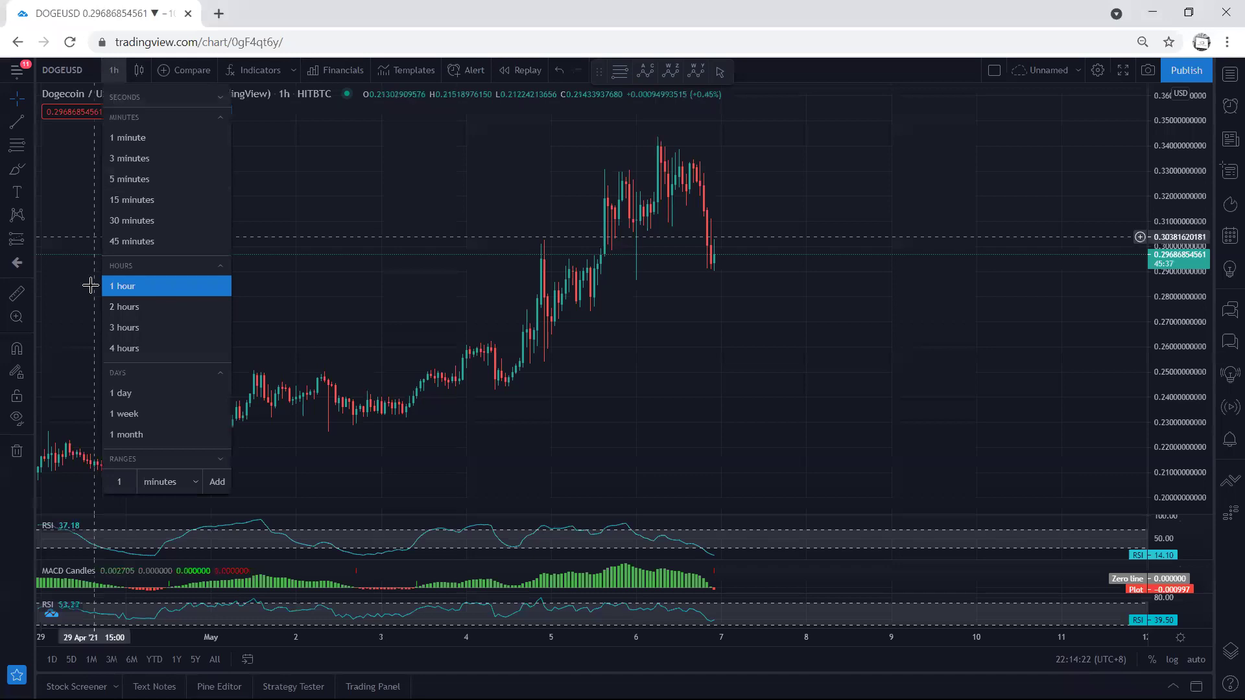
pyautogui.click(126, 393)
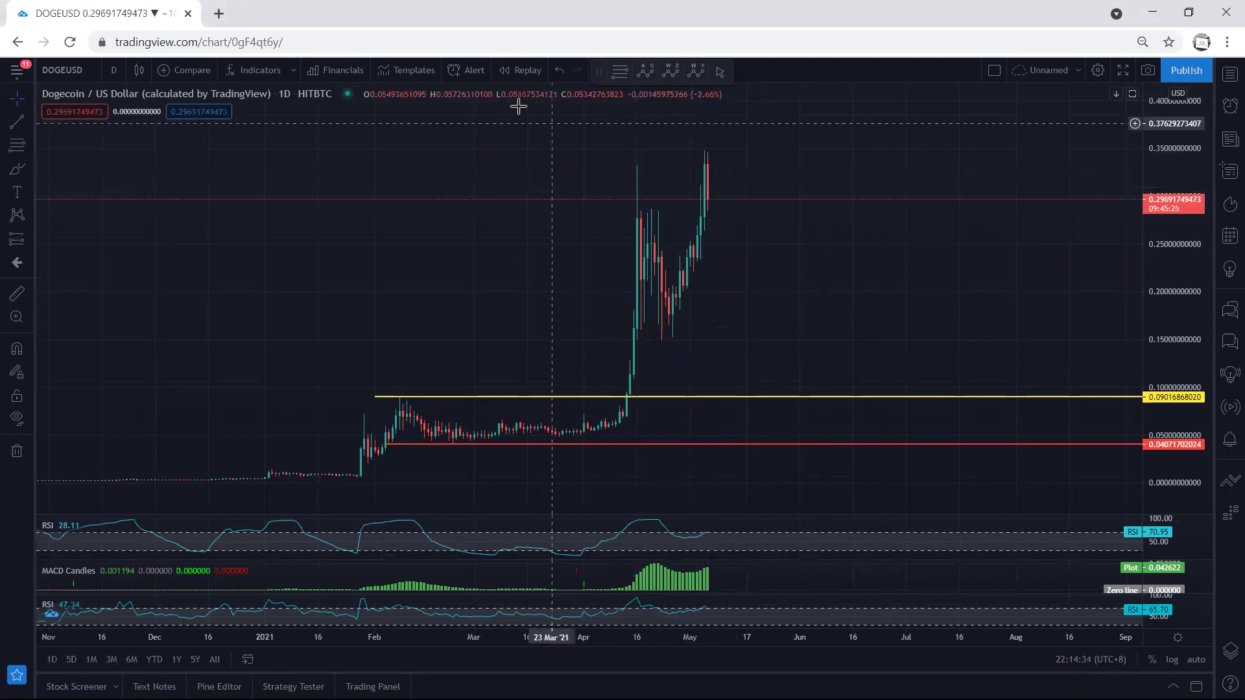
pyautogui.hotkey('ctrl', 'shift', '3')
pyautogui.moveTo(634, 170); pyautogui.dragTo(654, 166)
pyautogui.moveTo(699, 209)
pyautogui.mouseDown()
pyautogui.moveTo(706, 145)
pyautogui.moveTo(712, 194)
pyautogui.mouseUp()
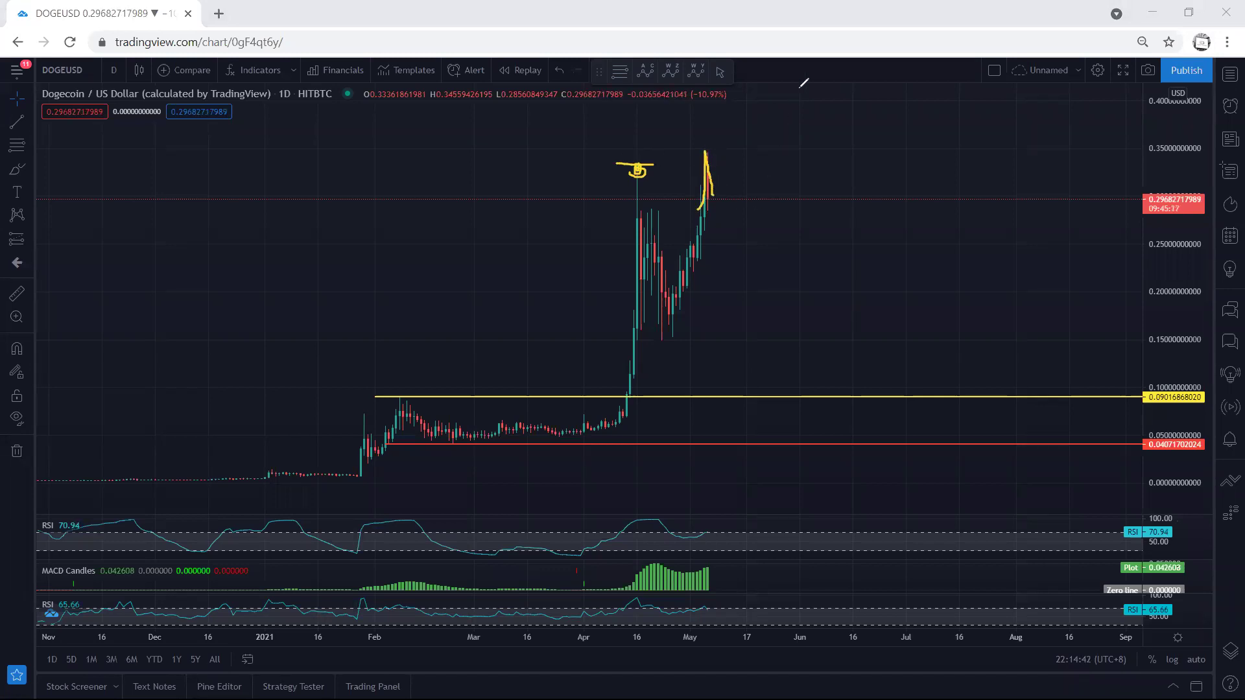
pyautogui.press('e')
# Circle the latest daily high, sketch possible upward and downward price paths from it, and undo the strokes
pyautogui.moveTo(699, 182)
pyautogui.mouseDown()
pyautogui.moveTo(742, 164)
pyautogui.moveTo(702, 160)
pyautogui.moveTo(752, 162)
pyautogui.moveTo(764, 121)
pyautogui.mouseUp()
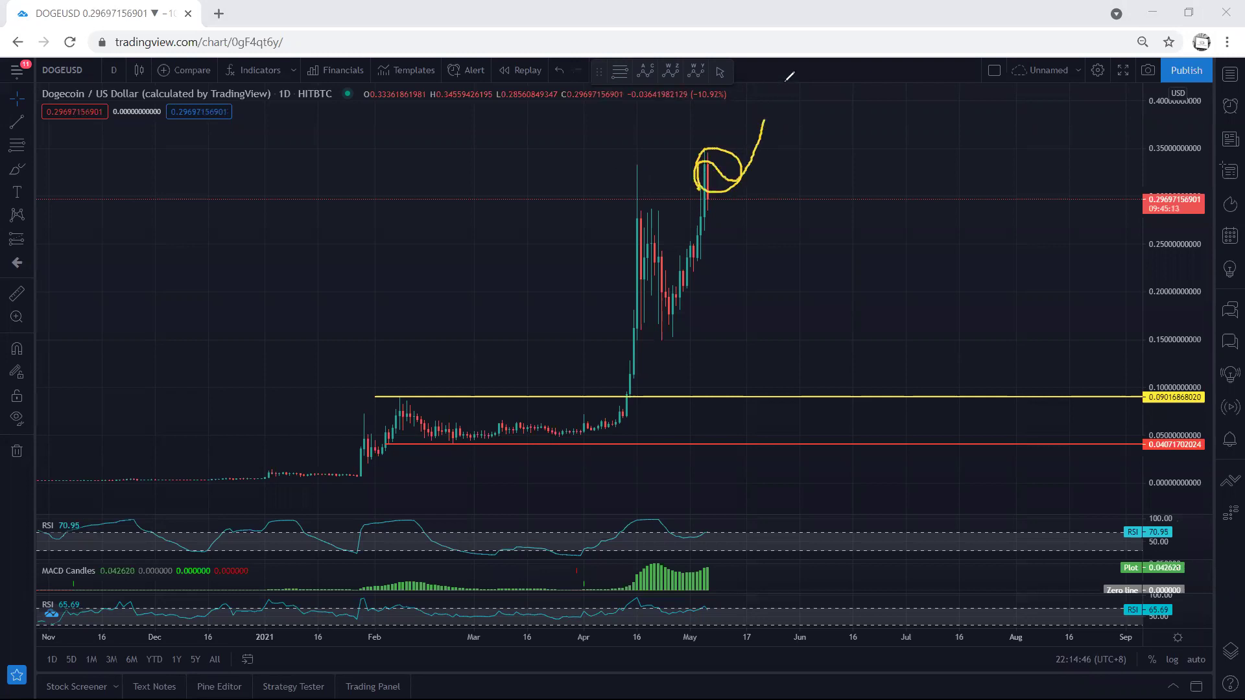
pyautogui.hotkey('ctrl', 'z')
pyautogui.moveTo(706, 159); pyautogui.dragTo(764, 216)
pyautogui.moveTo(670, 246); pyautogui.dragTo(681, 268)
pyautogui.hotkey('ctrl', 'z')
pyautogui.hotkey('ctrl', 'z')
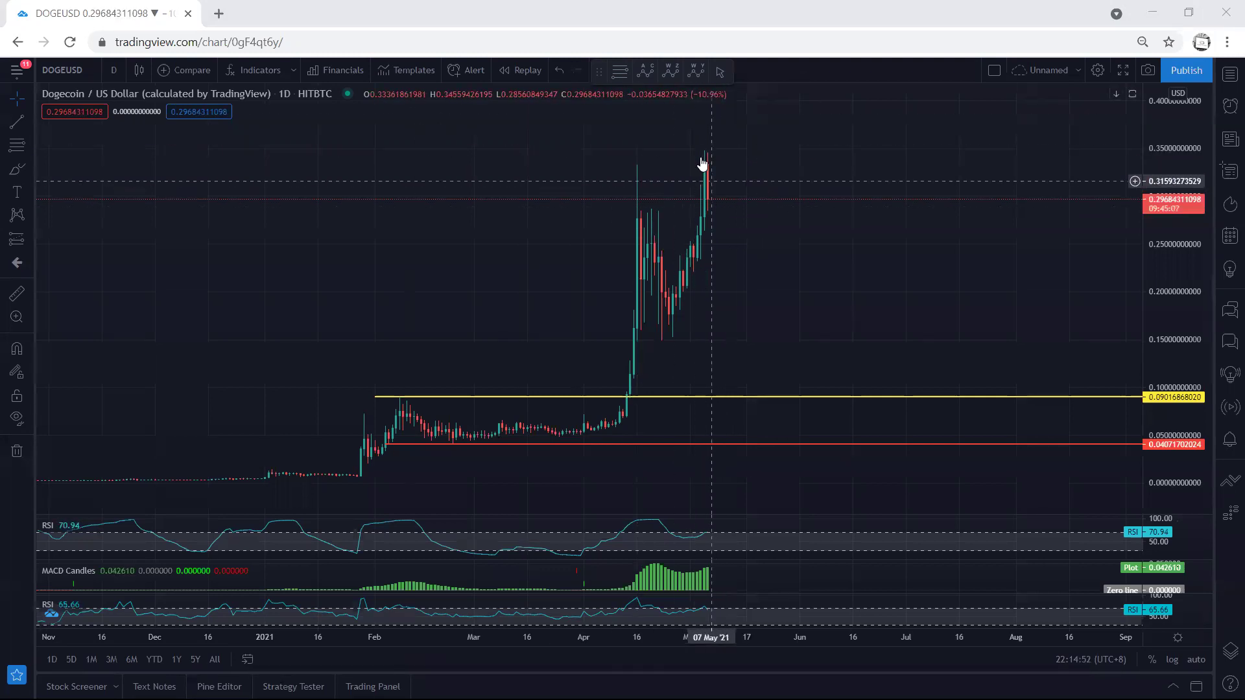
# Switch the chart to the 4-hour interval and temporarily circle the recent top with a zigzag traced over its candles
pyautogui.click(113, 70)
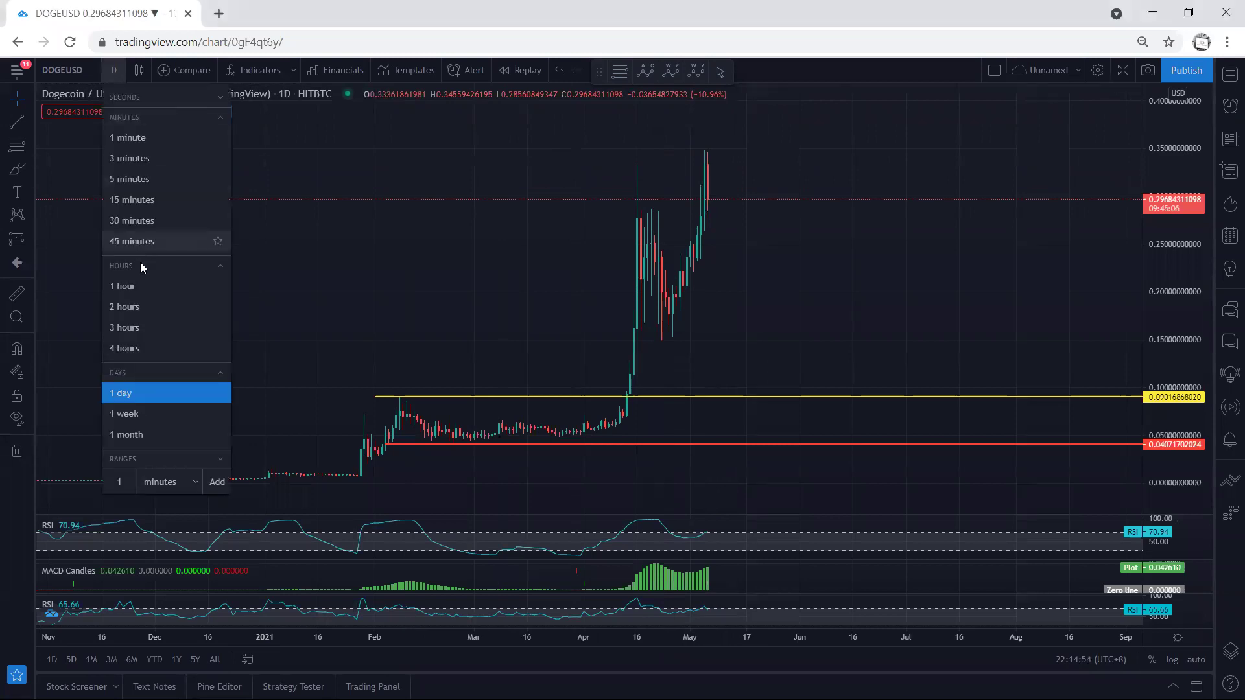
pyautogui.click(123, 346)
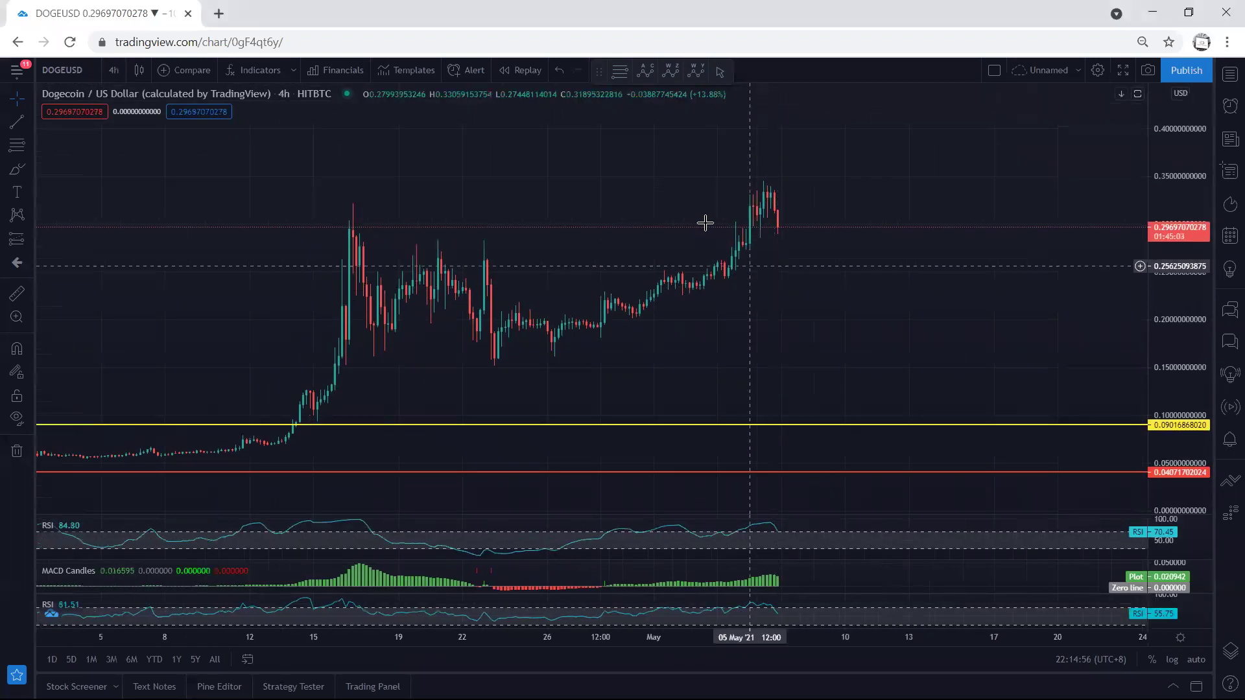
pyautogui.moveTo(743, 206)
pyautogui.mouseDown()
pyautogui.moveTo(767, 188)
pyautogui.moveTo(782, 223)
pyautogui.moveTo(796, 193)
pyautogui.moveTo(757, 234)
pyautogui.moveTo(733, 206)
pyautogui.moveTo(756, 190)
pyautogui.mouseUp()
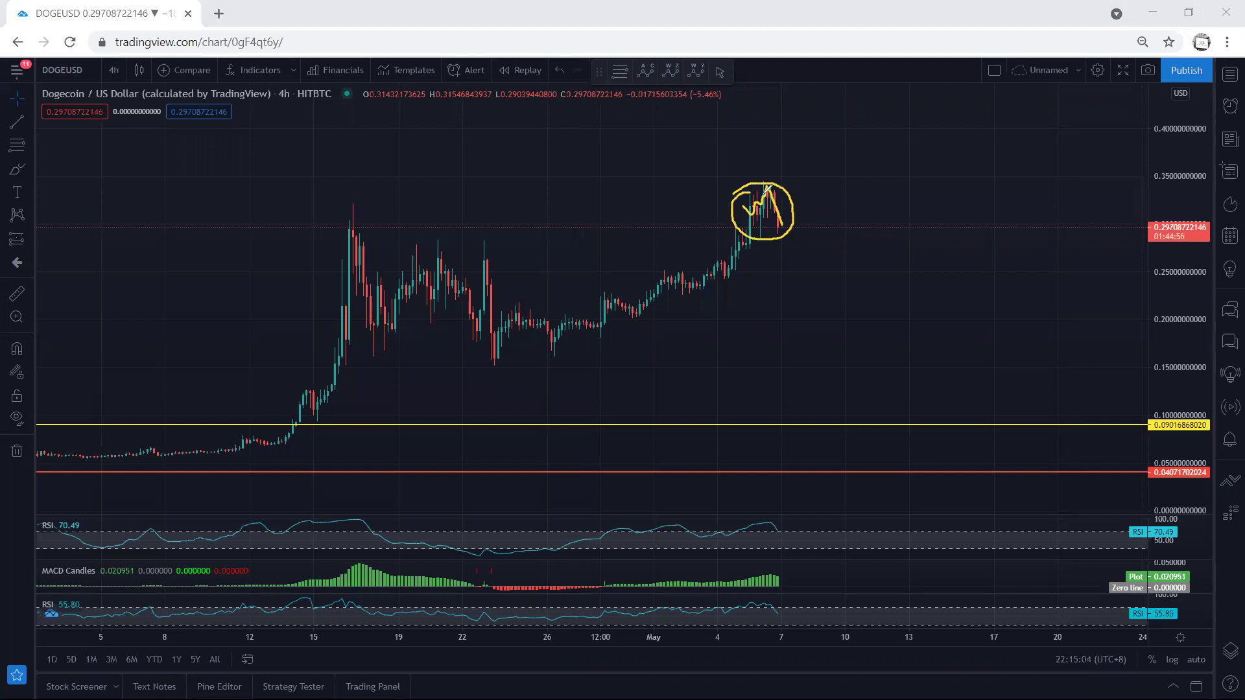
pyautogui.press('e')
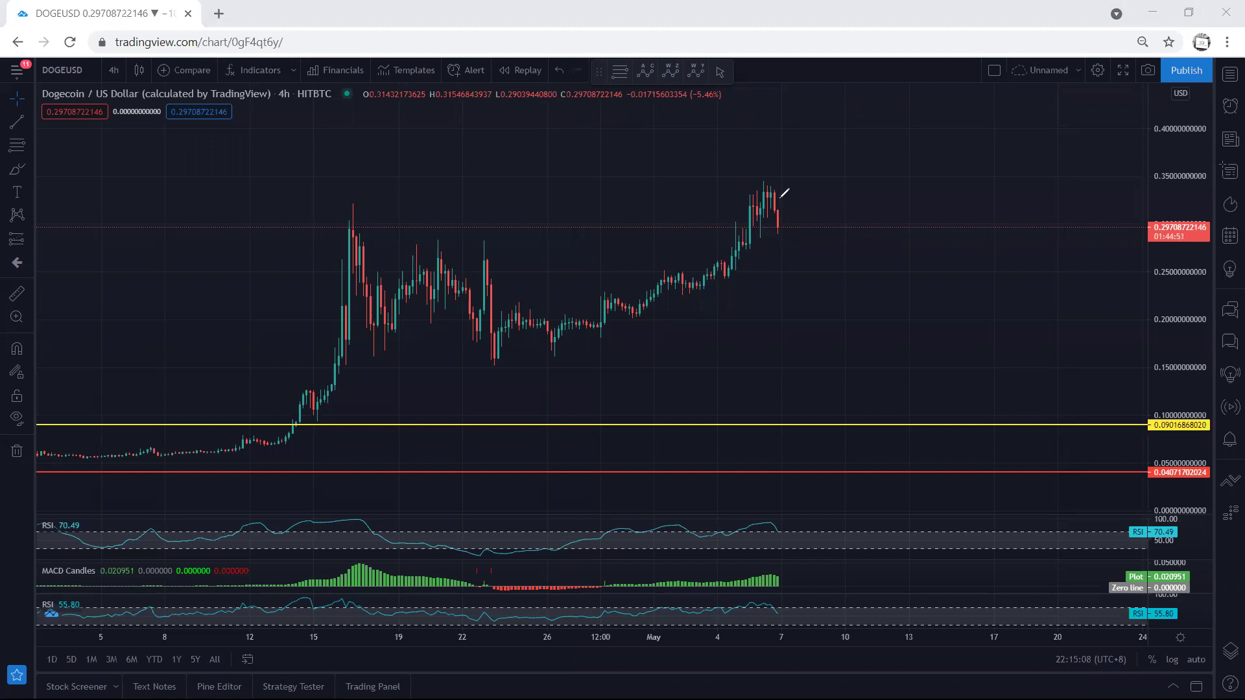
# Sketch possible pullback paths following the 4-hour peak, circle the formation, and clear the strokes
pyautogui.moveTo(776, 195)
pyautogui.mouseDown()
pyautogui.moveTo(785, 239)
pyautogui.moveTo(803, 215)
pyautogui.moveTo(840, 249)
pyautogui.mouseUp()
pyautogui.hotkey('ctrl', 'z')
pyautogui.moveTo(769, 193)
pyautogui.mouseDown()
pyautogui.moveTo(815, 220)
pyautogui.moveTo(783, 188)
pyautogui.moveTo(778, 232)
pyautogui.moveTo(820, 225)
pyautogui.moveTo(746, 171)
pyautogui.moveTo(734, 211)
pyautogui.moveTo(749, 222)
pyautogui.mouseUp()
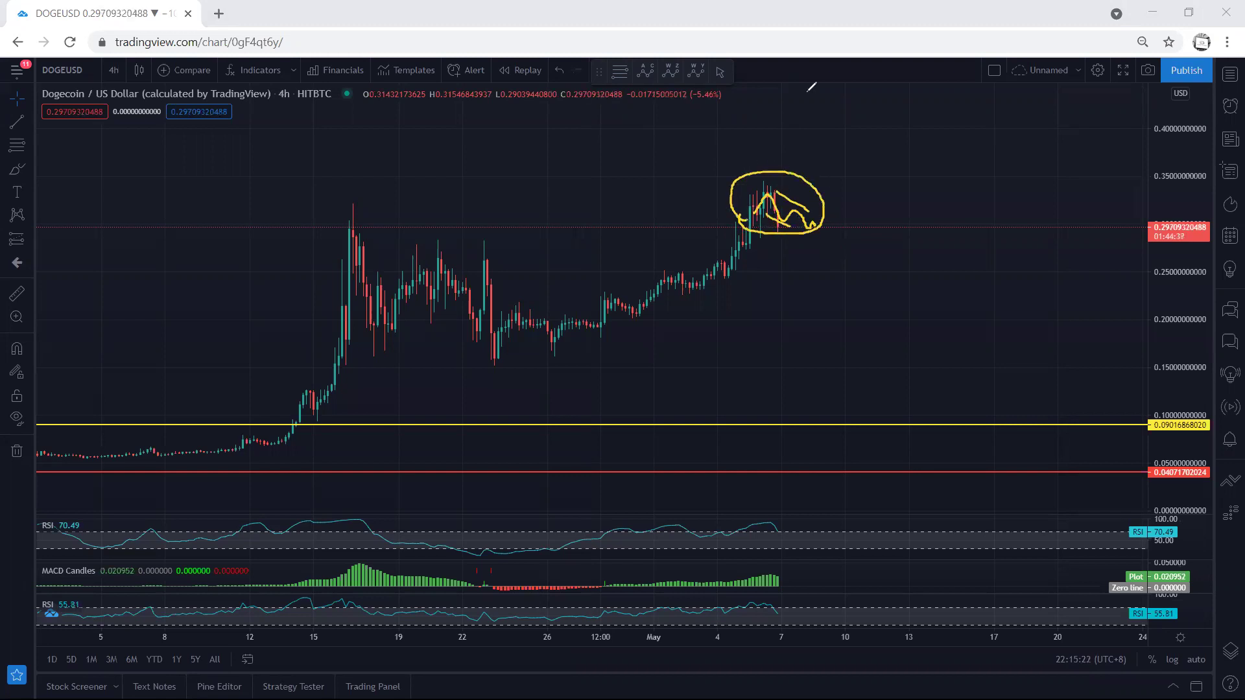
pyautogui.press('e')
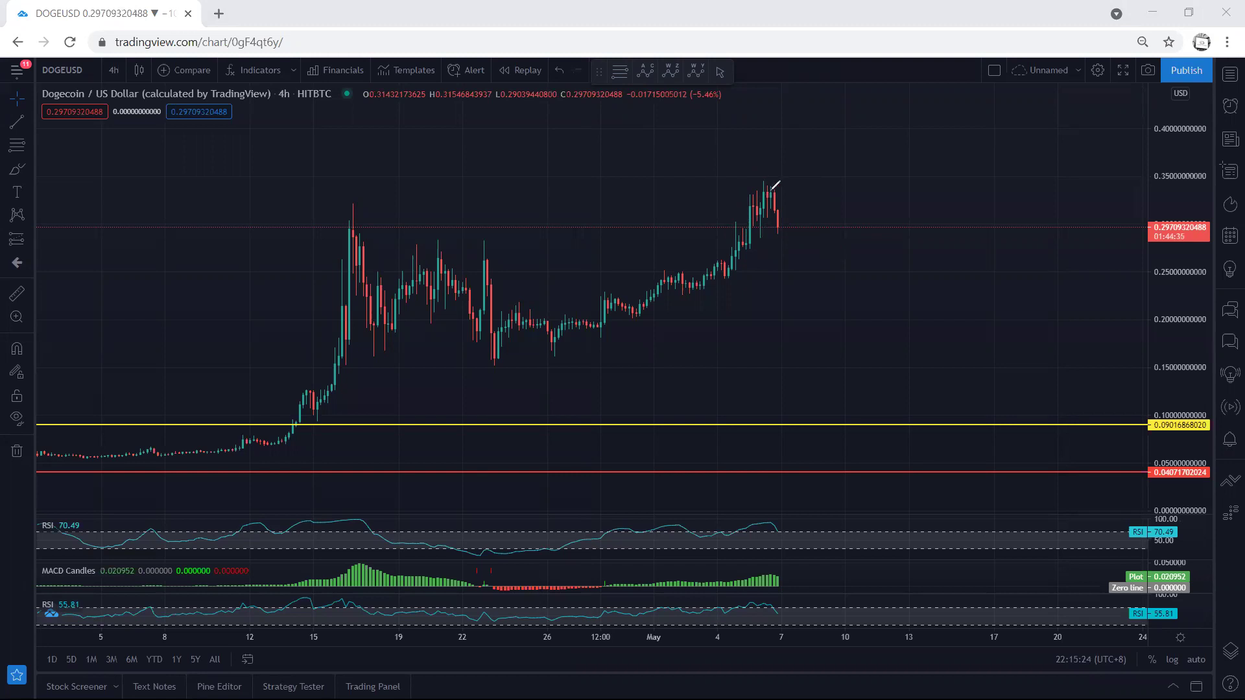
# Circle the recent 4-hour top, highlight its latest candle near 0.30, and undo both markings
pyautogui.moveTo(759, 183)
pyautogui.mouseDown()
pyautogui.moveTo(797, 217)
pyautogui.moveTo(757, 182)
pyautogui.moveTo(781, 219)
pyautogui.mouseUp()
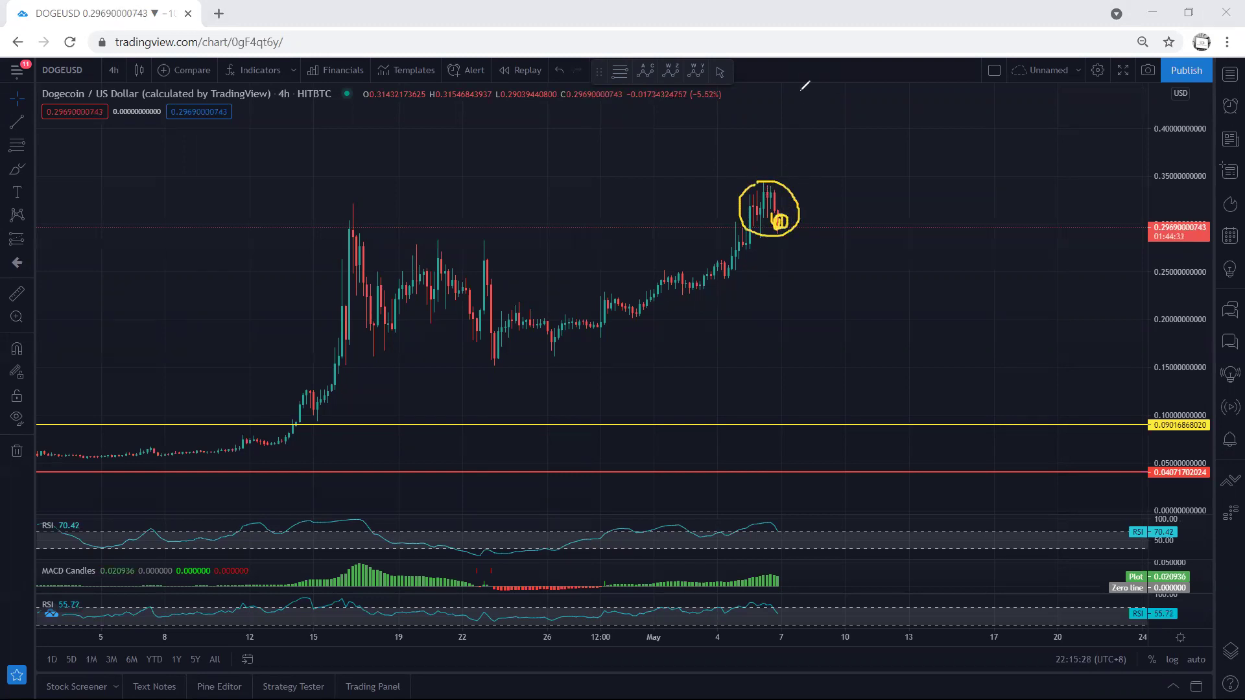
pyautogui.hotkey('ctrl', 'z')
pyautogui.hotkey('ctrl', 'z')
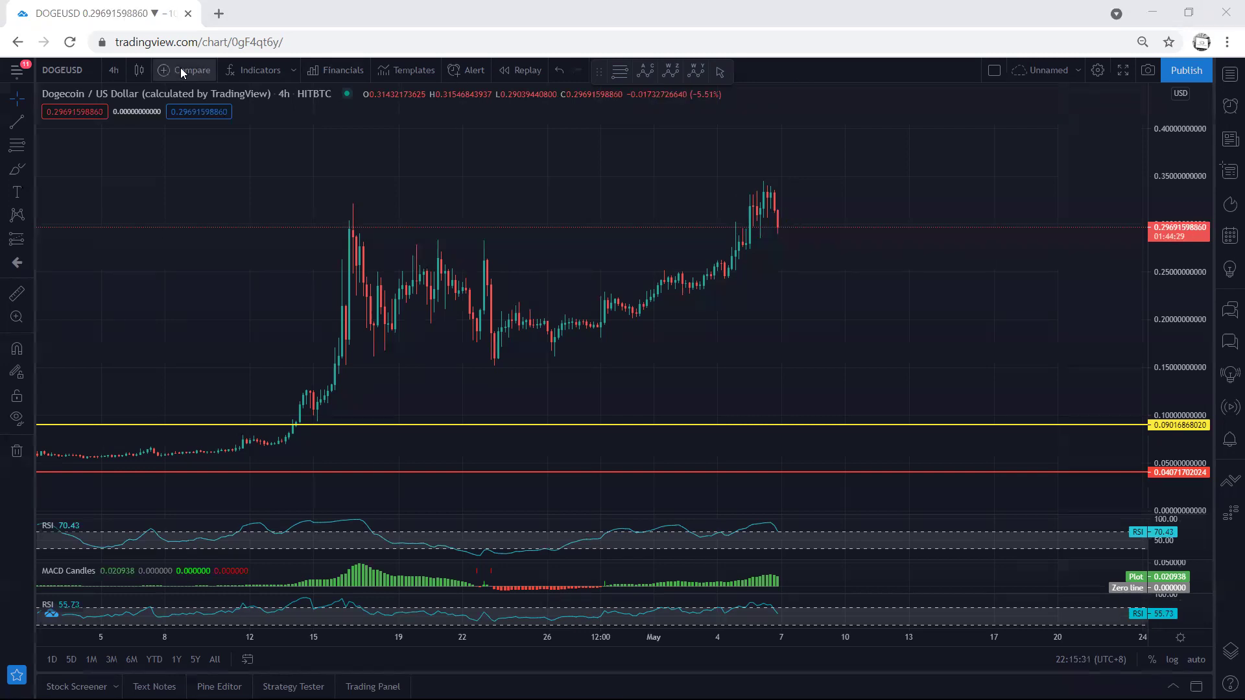
# Return the chart to the 1-hour interval and reset the price scale to fit the candles
pyautogui.click(121, 68)
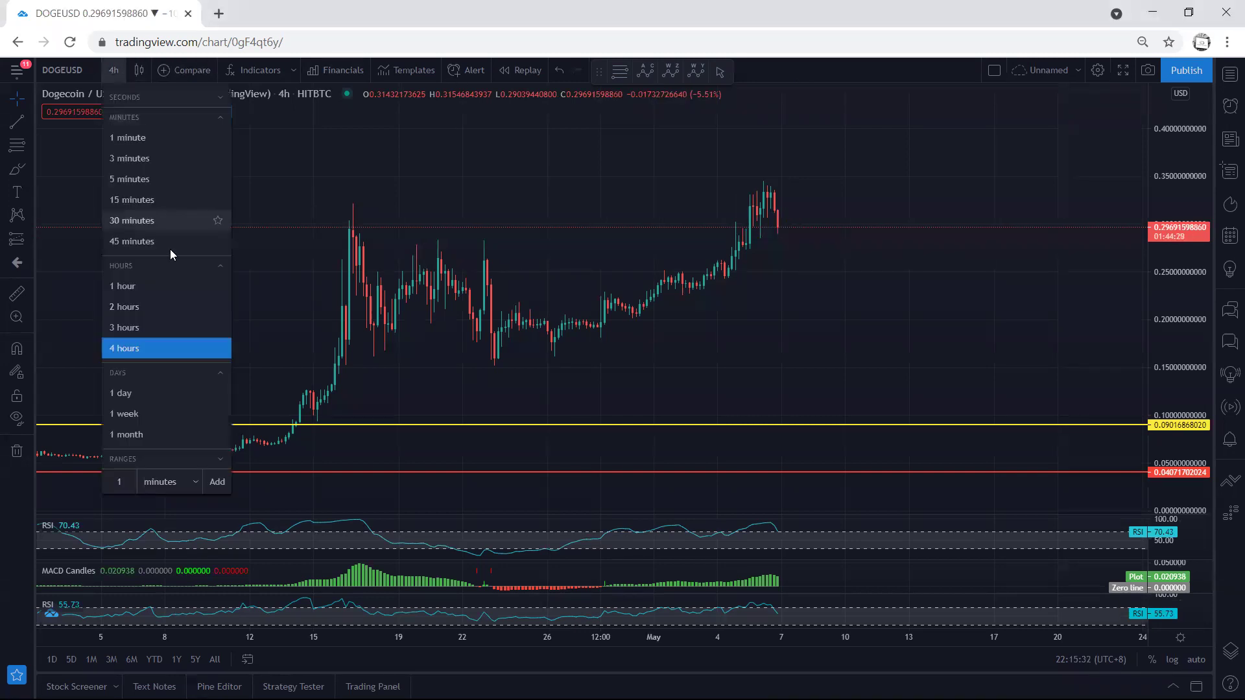
pyautogui.click(168, 286)
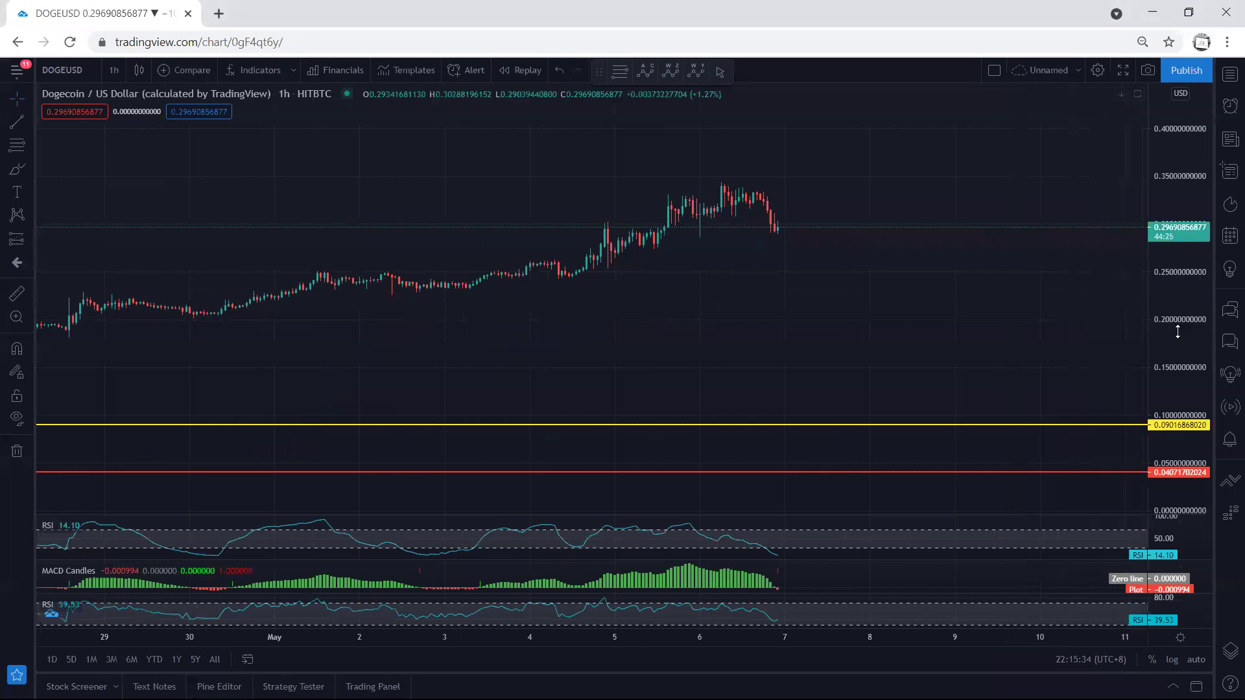
pyautogui.doubleClick(1179, 331)
pyautogui.moveTo(914, 335); pyautogui.dragTo(878, 361)
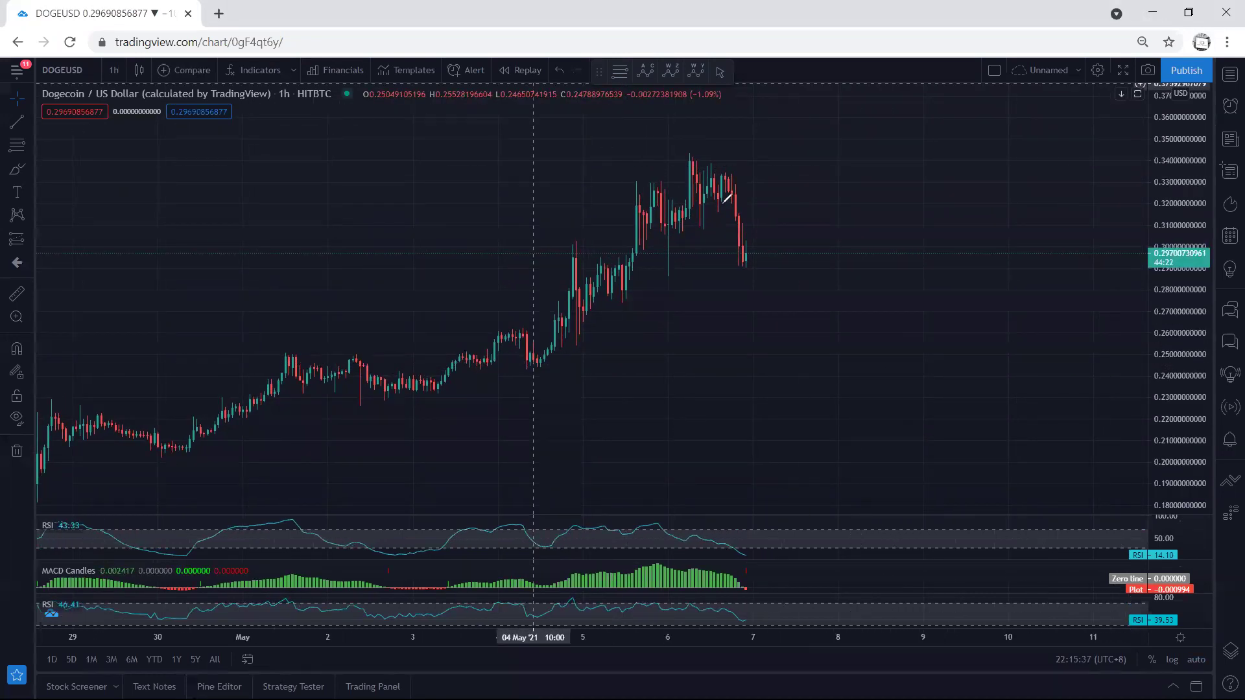
# Sketch a stepped rebound from the latest low to about 0.34 and a resistance line above the hourly high, undoing both
pyautogui.moveTo(741, 254)
pyautogui.mouseDown()
pyautogui.moveTo(784, 219)
pyautogui.moveTo(793, 158)
pyautogui.mouseUp()
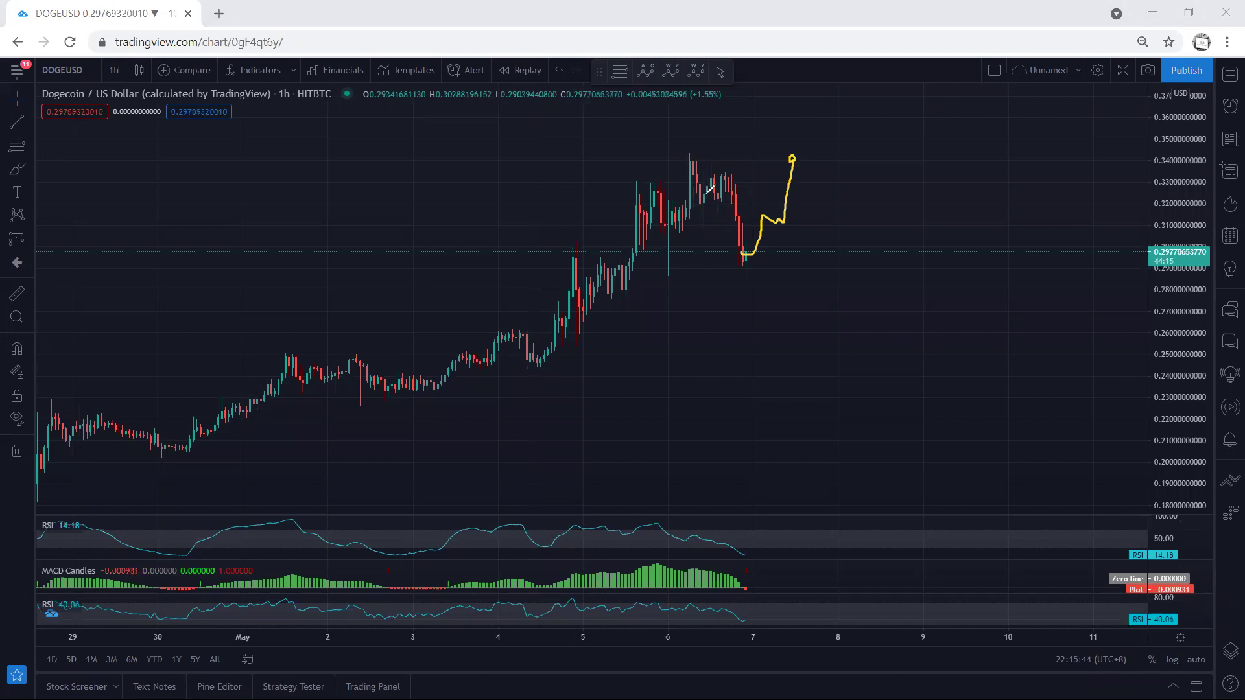
pyautogui.moveTo(649, 149); pyautogui.dragTo(738, 149)
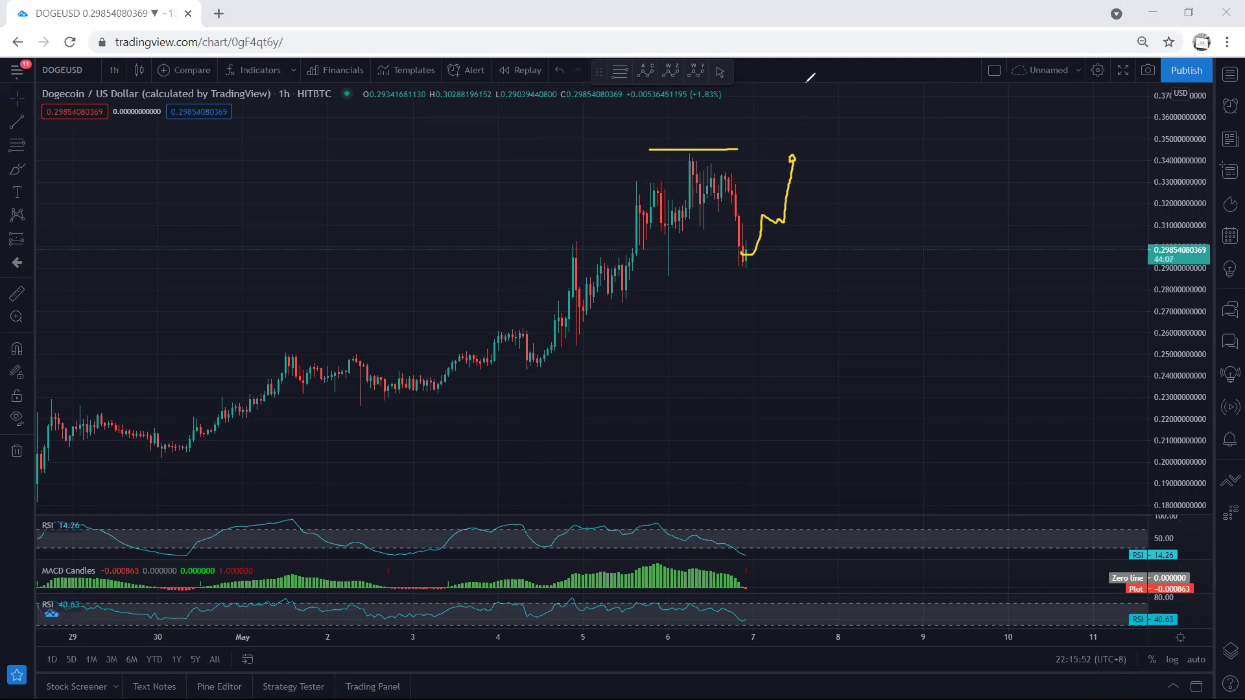
pyautogui.hotkey('ctrl', 'z')
pyautogui.hotkey('ctrl', 'z')
# Sketch a small rising channel after the hourly drop, add a downward arrow above it, box the whole area, and clear the ink
pyautogui.moveTo(746, 267)
pyautogui.mouseDown()
pyautogui.moveTo(797, 228)
pyautogui.moveTo(747, 245)
pyautogui.moveTo(772, 259)
pyautogui.moveTo(747, 265)
pyautogui.mouseUp()
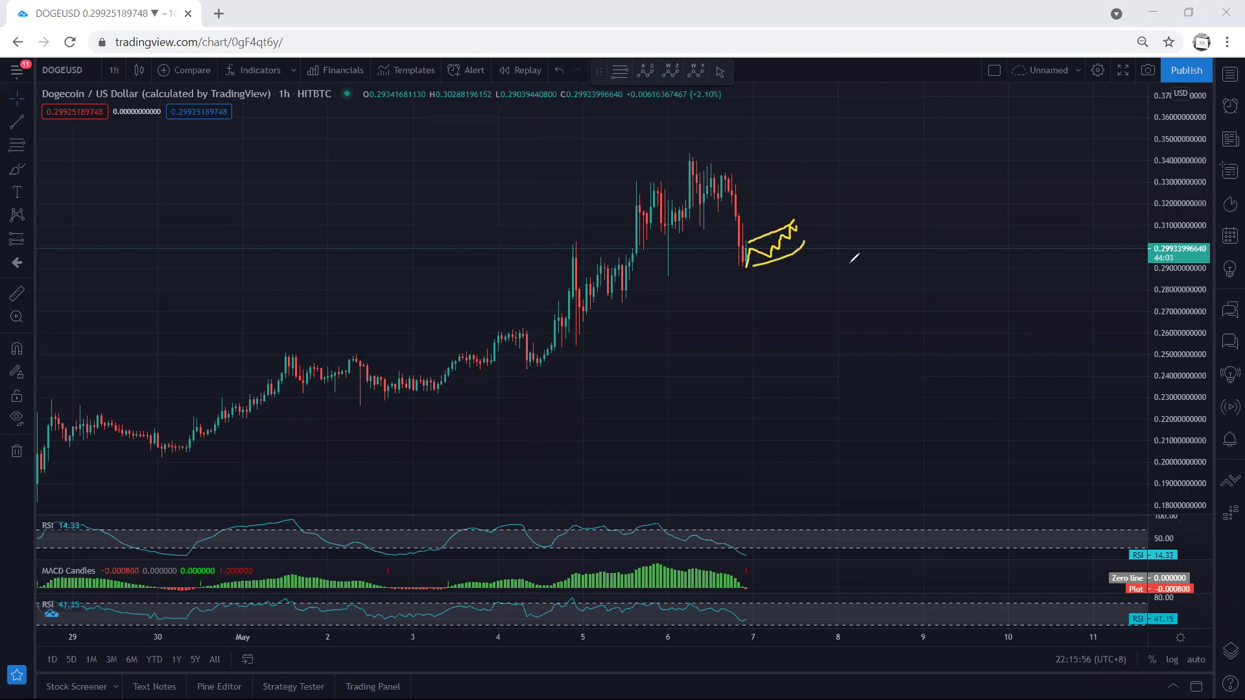
pyautogui.moveTo(781, 167)
pyautogui.mouseDown()
pyautogui.moveTo(782, 201)
pyautogui.moveTo(801, 200)
pyautogui.moveTo(782, 190)
pyautogui.mouseUp()
pyautogui.moveTo(701, 152)
pyautogui.mouseDown()
pyautogui.moveTo(824, 162)
pyautogui.moveTo(716, 274)
pyautogui.moveTo(673, 195)
pyautogui.moveTo(677, 166)
pyautogui.mouseUp()
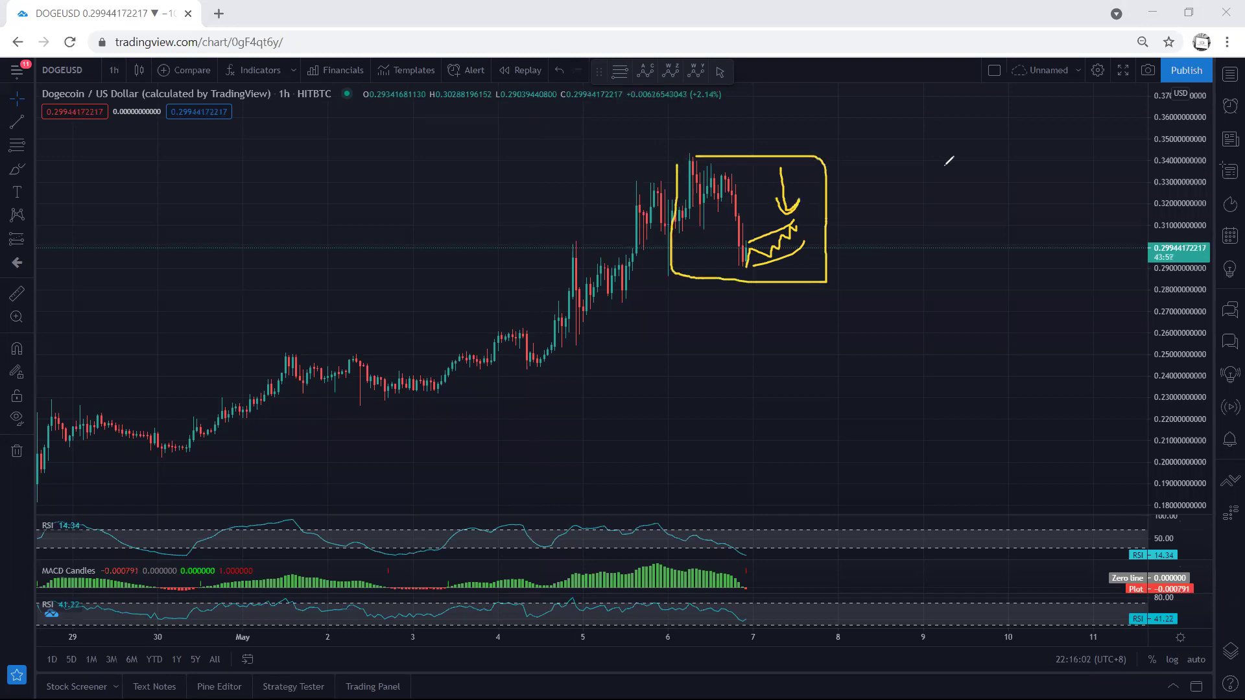
pyautogui.press('e')
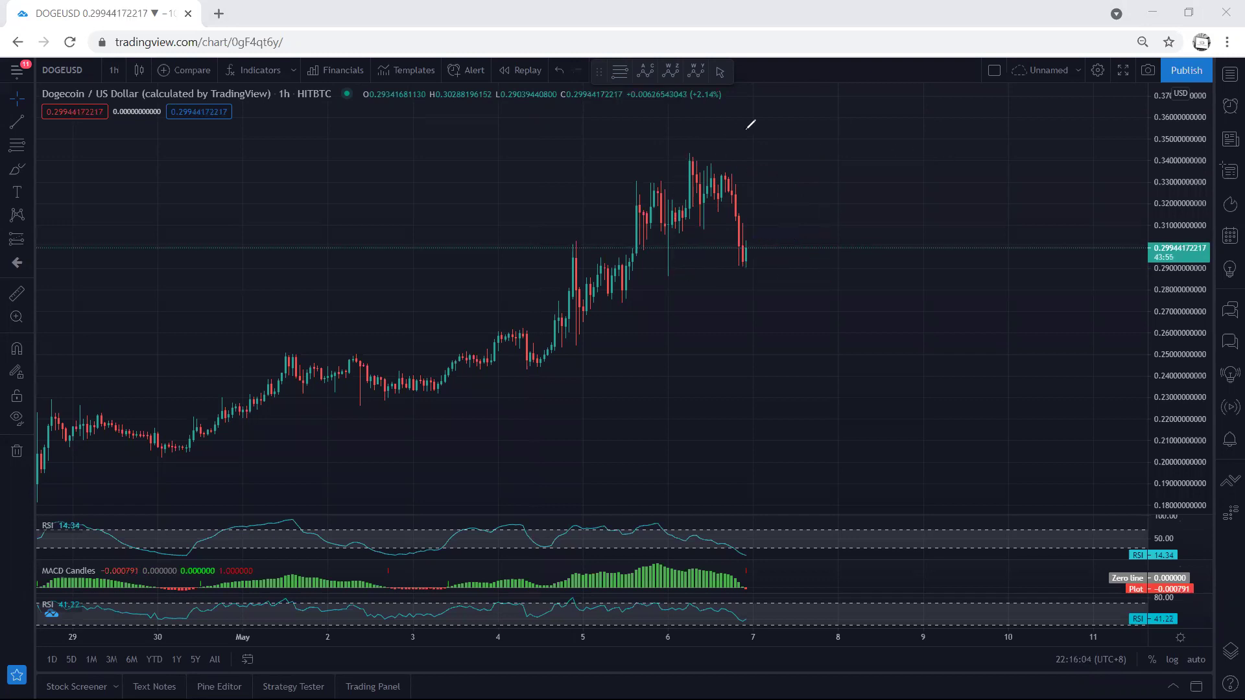
# Sketch a steep rebound from the latest hourly low, replacing it with a stepped rise to about 0.33
pyautogui.moveTo(745, 258); pyautogui.dragTo(765, 166)
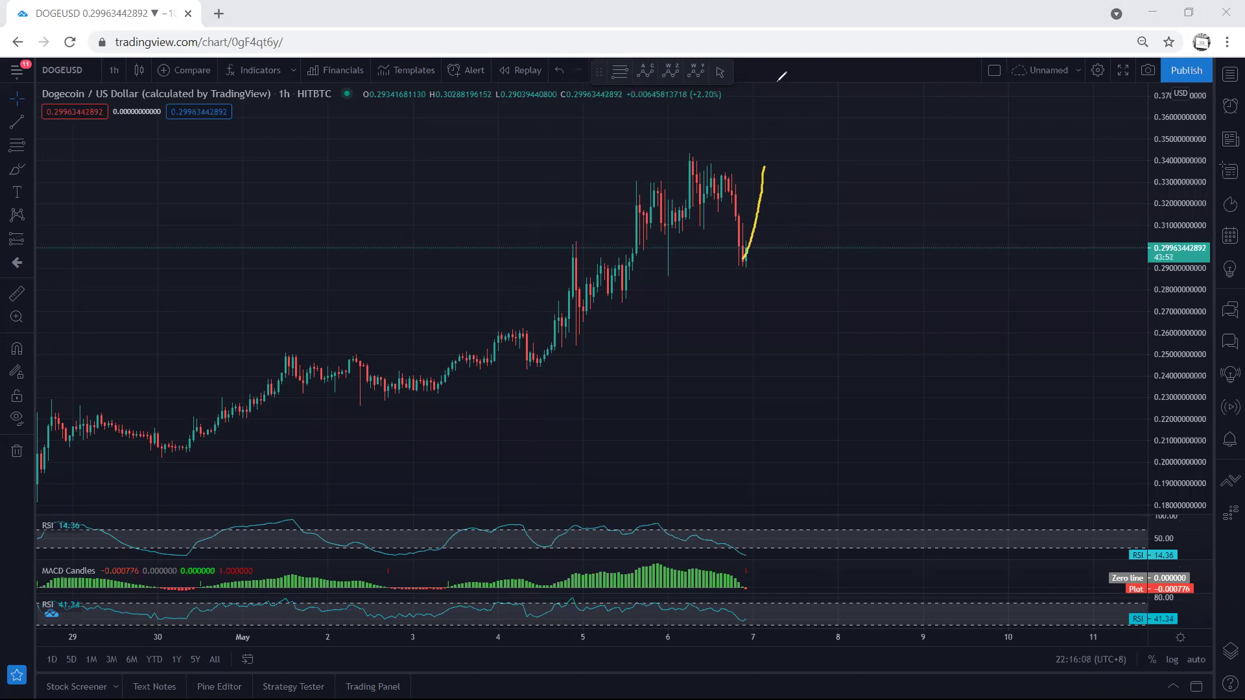
pyautogui.hotkey('ctrl', 'z')
pyautogui.moveTo(741, 259)
pyautogui.mouseDown()
pyautogui.moveTo(781, 217)
pyautogui.moveTo(784, 182)
pyautogui.mouseUp()
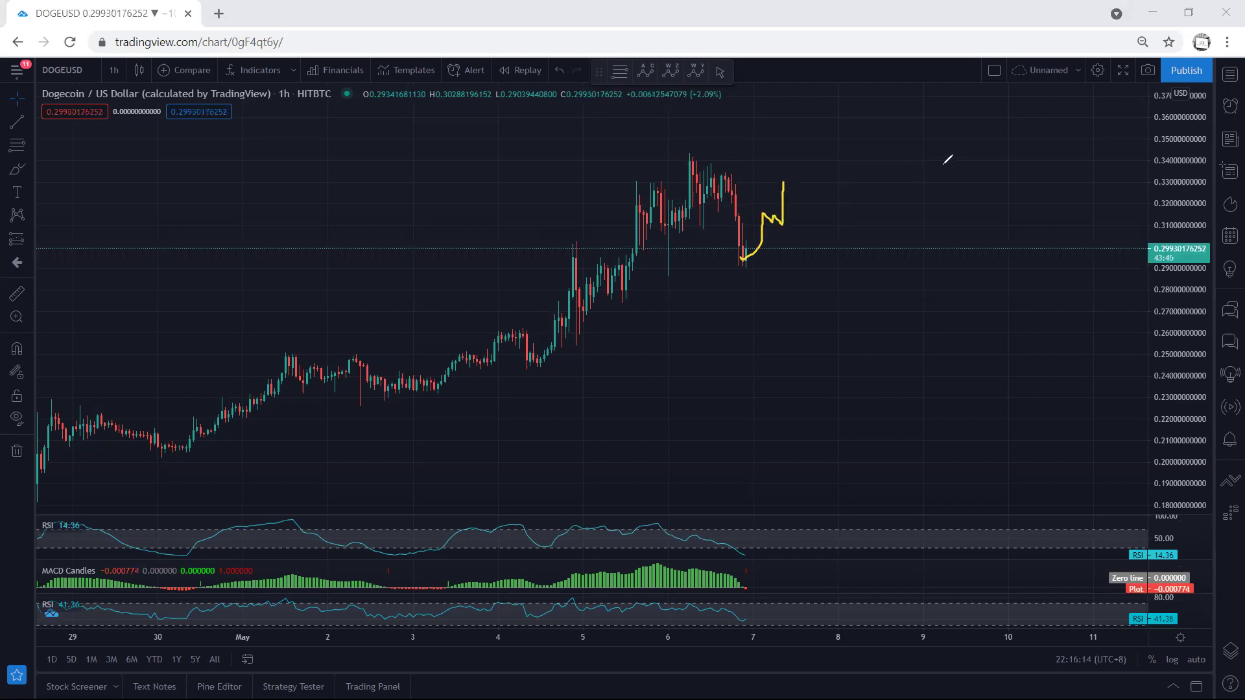
# Draw a freehand box around the hourly top and the space after it, and circle the latest low near 0.29
pyautogui.moveTo(647, 153)
pyautogui.mouseDown()
pyautogui.moveTo(747, 289)
pyautogui.moveTo(830, 158)
pyautogui.moveTo(667, 155)
pyautogui.mouseUp()
pyautogui.moveTo(720, 263)
pyautogui.mouseDown()
pyautogui.moveTo(727, 274)
pyautogui.moveTo(758, 243)
pyautogui.moveTo(736, 265)
pyautogui.moveTo(768, 251)
pyautogui.mouseUp()
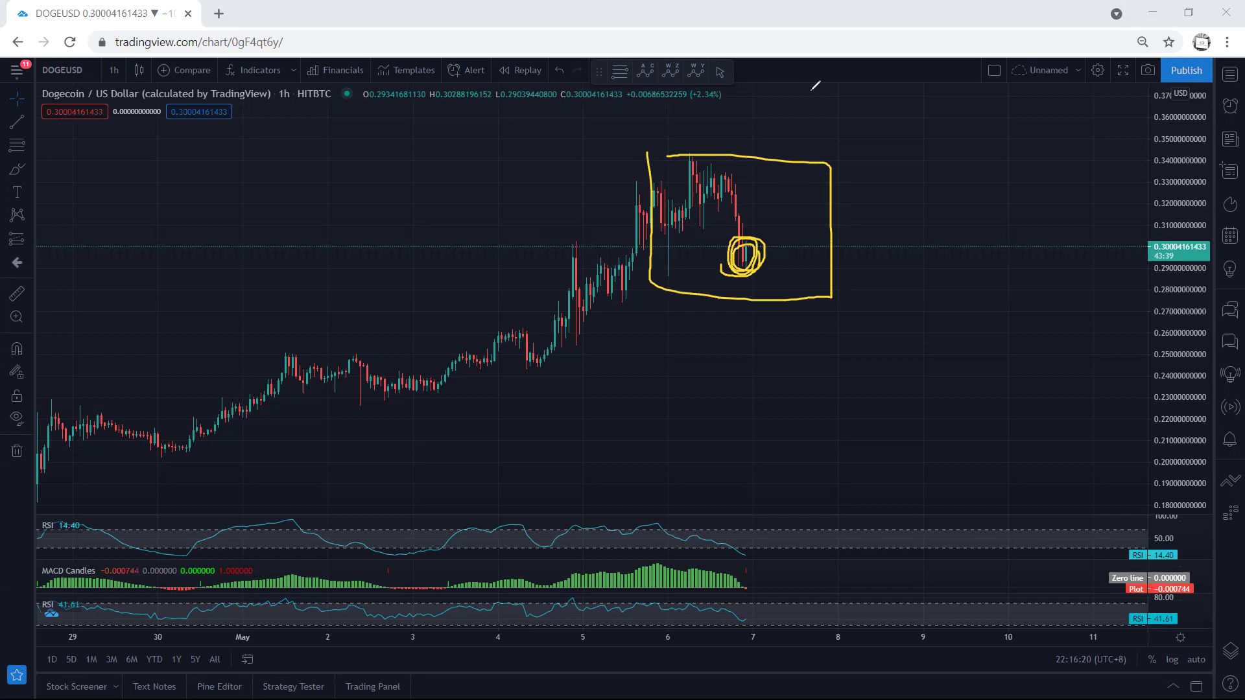